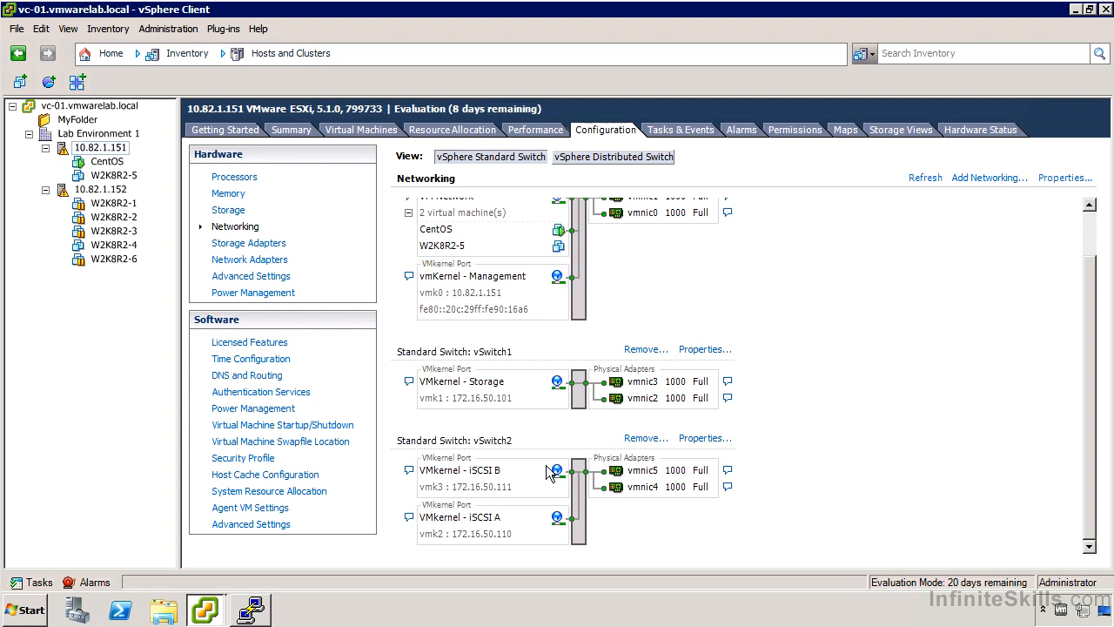
# - Inspect the NIC teaming failover order of the VMkernel - iSCSI B port on vSwitch2
pyautogui.click(696, 439)
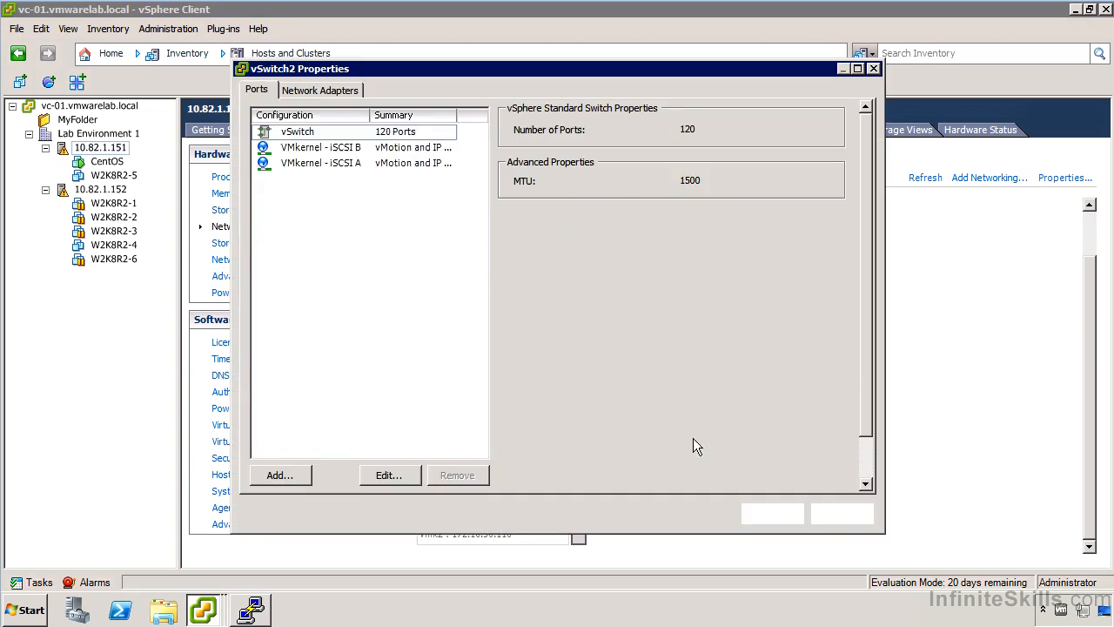
pyautogui.click(333, 163)
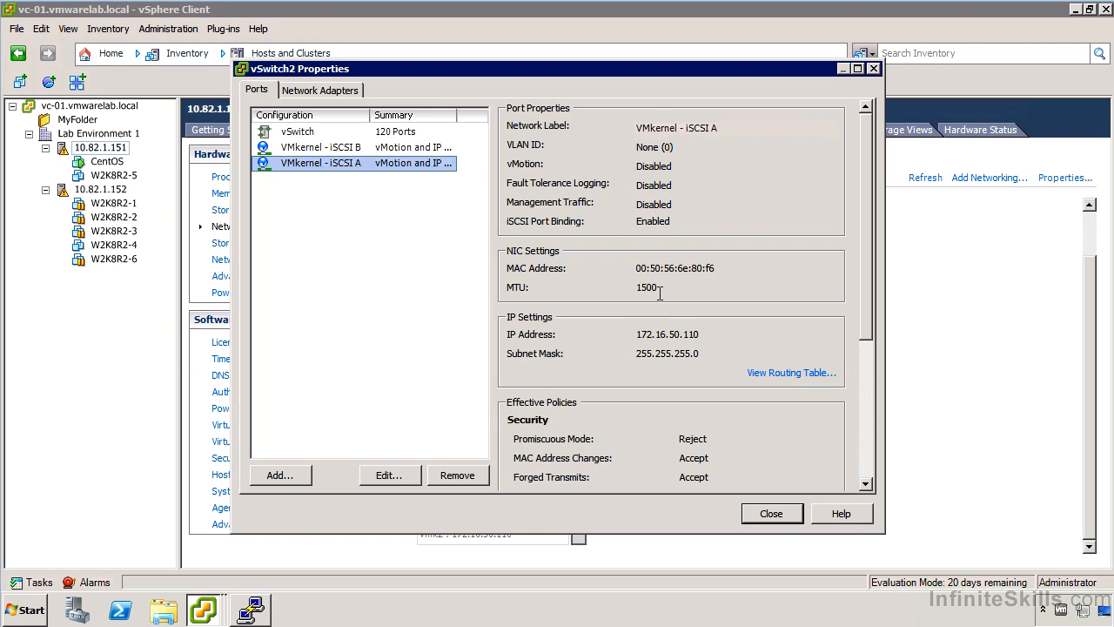
pyautogui.click(359, 149)
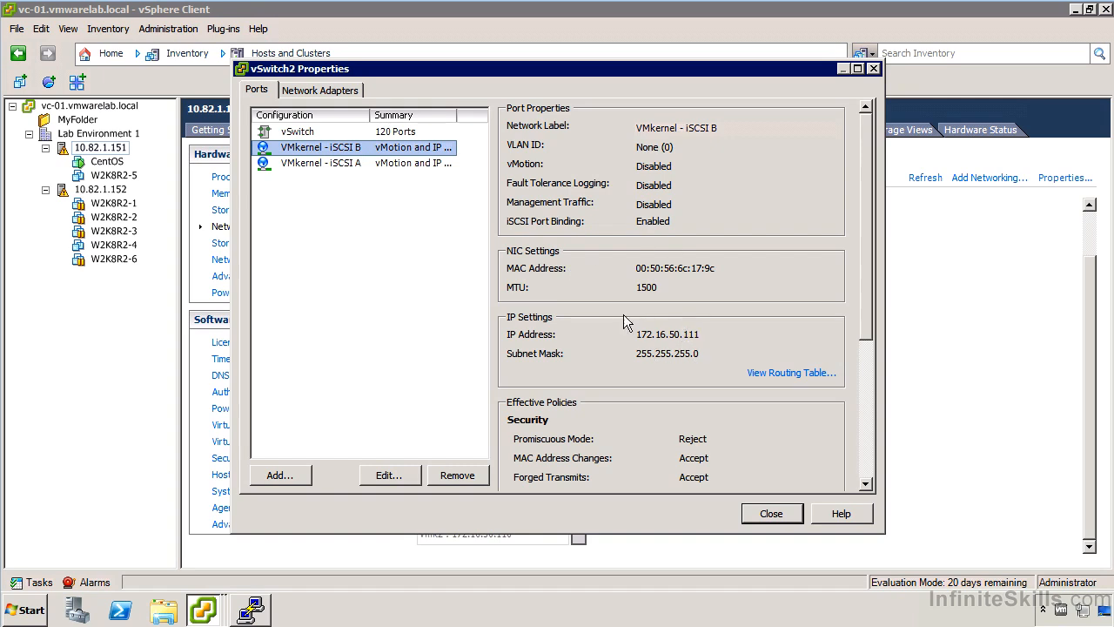
pyautogui.doubleClick(365, 148)
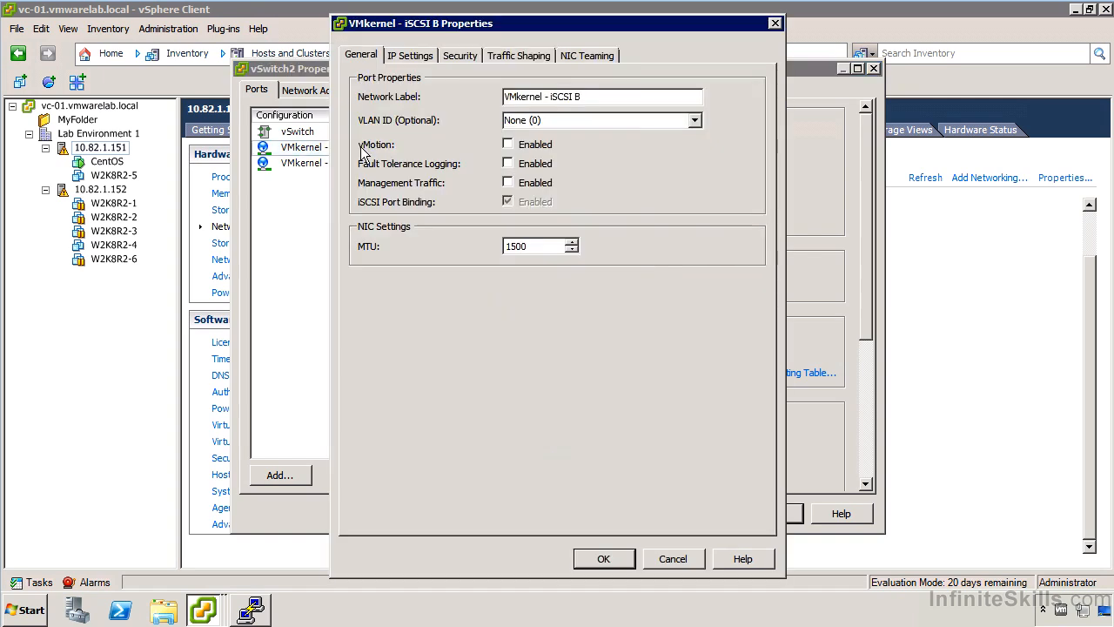
pyautogui.click(588, 55)
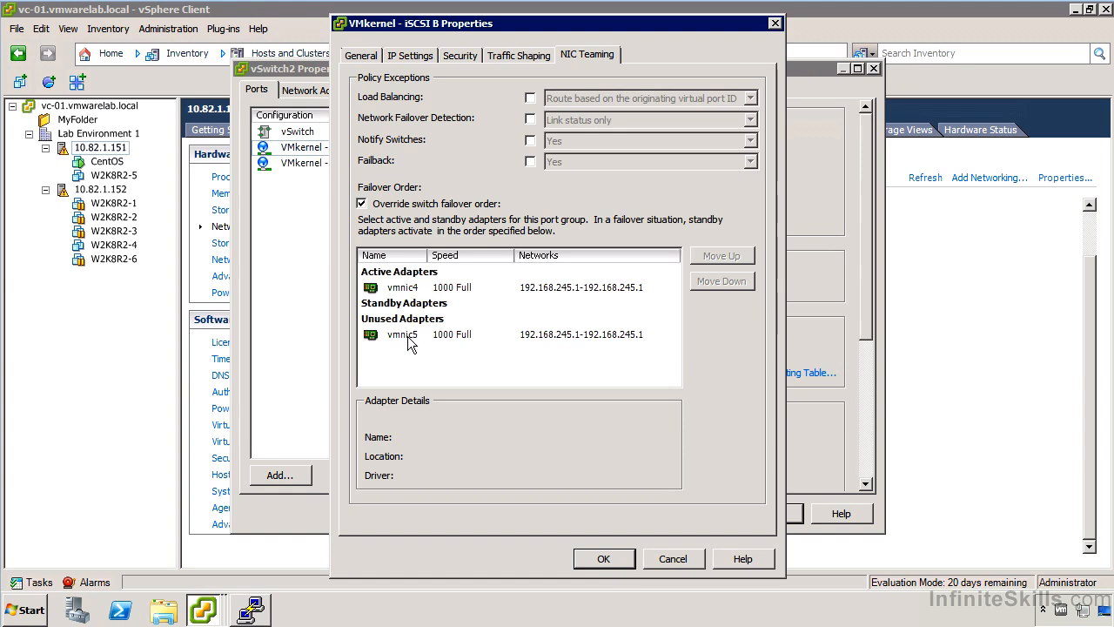
pyautogui.click(664, 551)
# - Inspect the NIC teaming failover order of the VMkernel - iSCSI A port and close the vSwitch2 properties
pyautogui.doubleClick(351, 165)
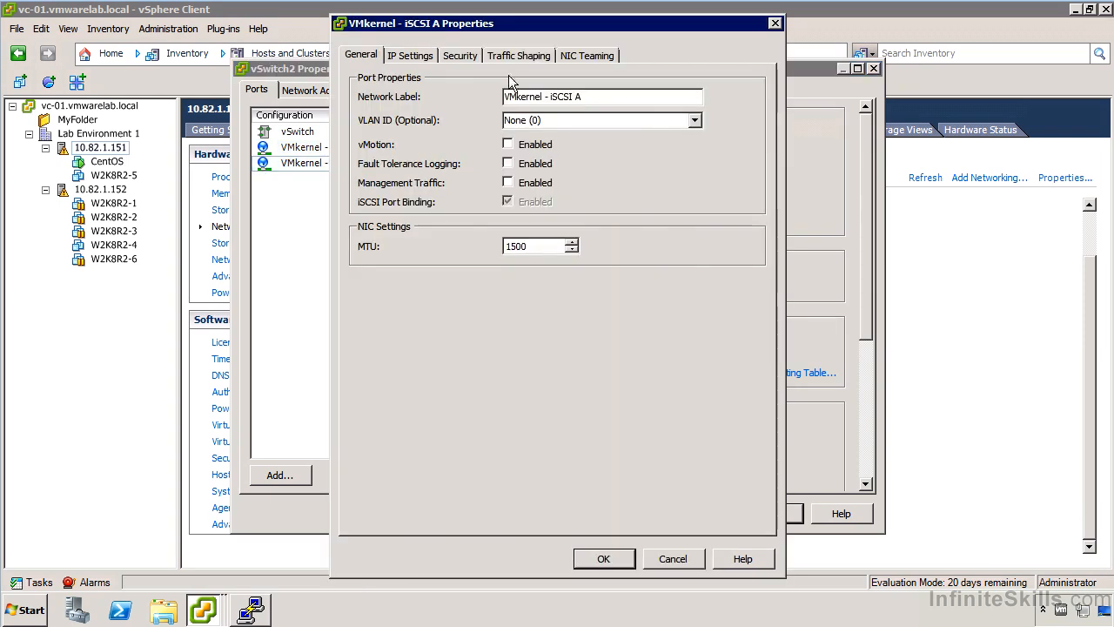
pyautogui.click(597, 59)
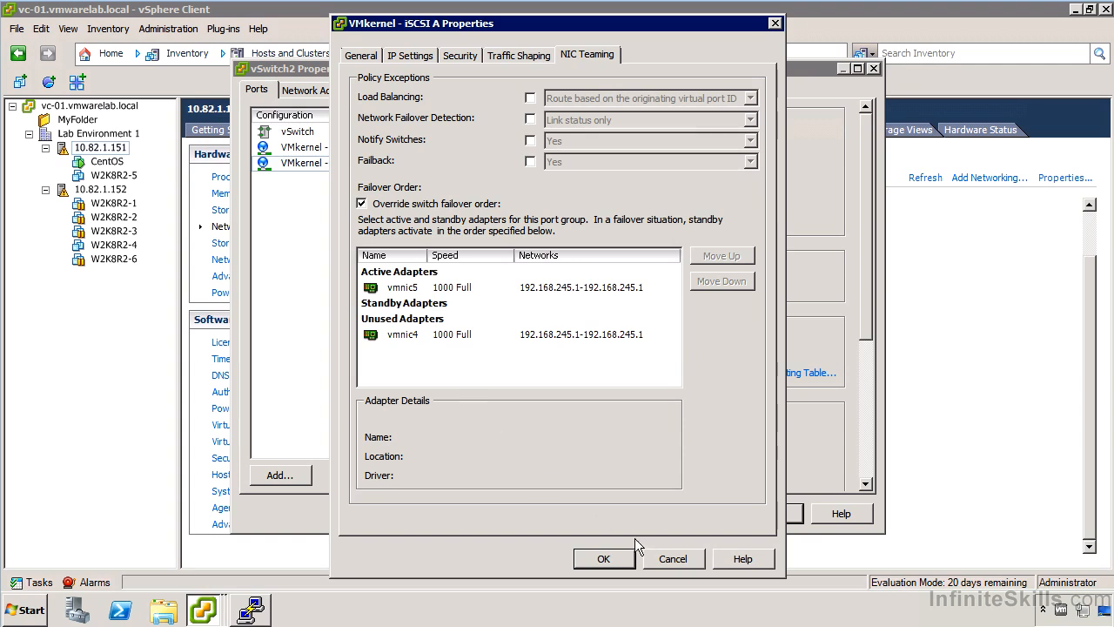
pyautogui.click(680, 557)
pyautogui.click(770, 513)
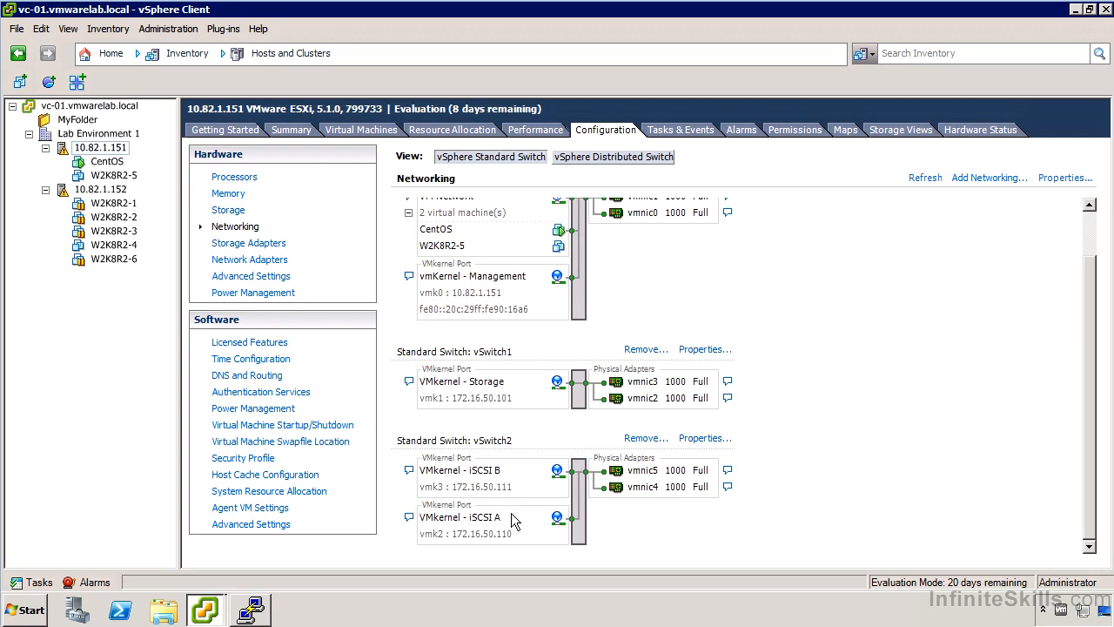
# - Try to add a software iSCSI adapter to the storage adapters of host 10.82.1.152
pyautogui.click(261, 246)
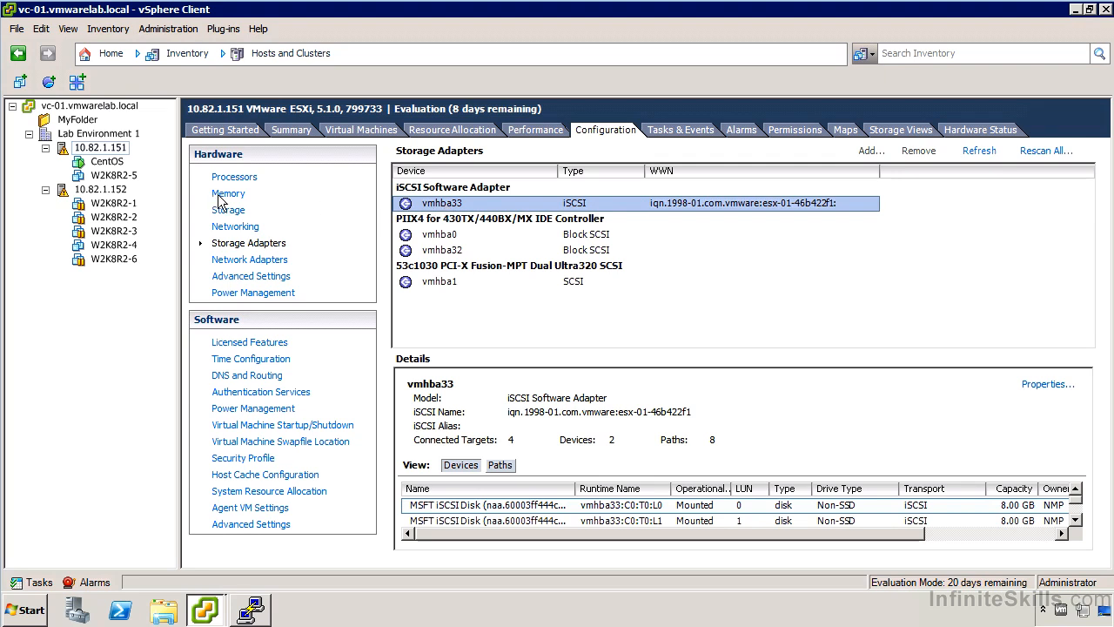
pyautogui.click(111, 190)
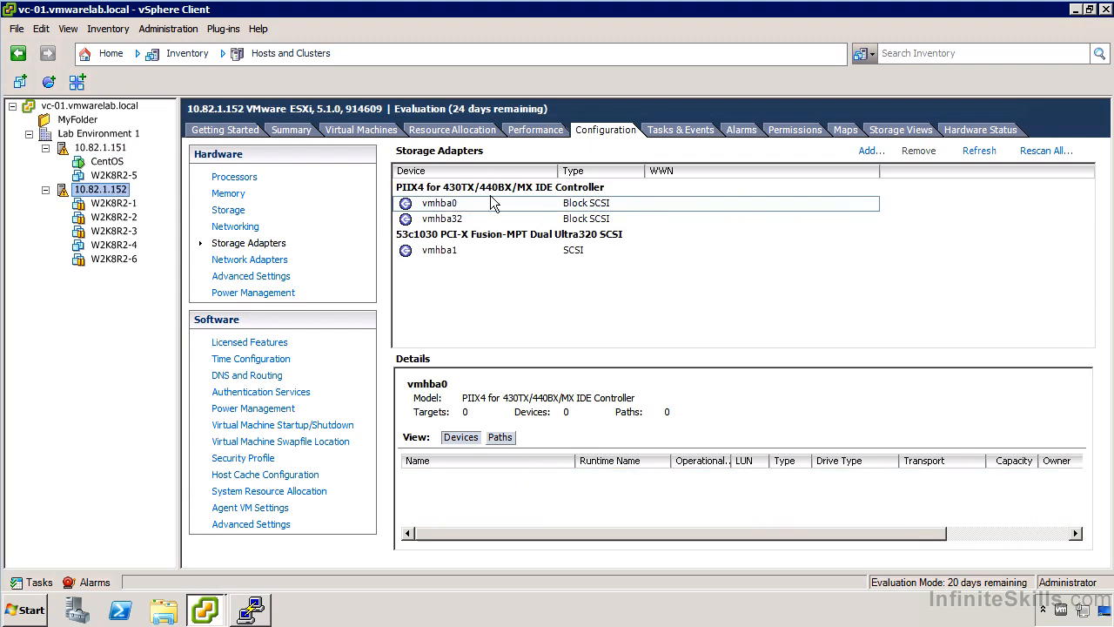
pyautogui.click(872, 150)
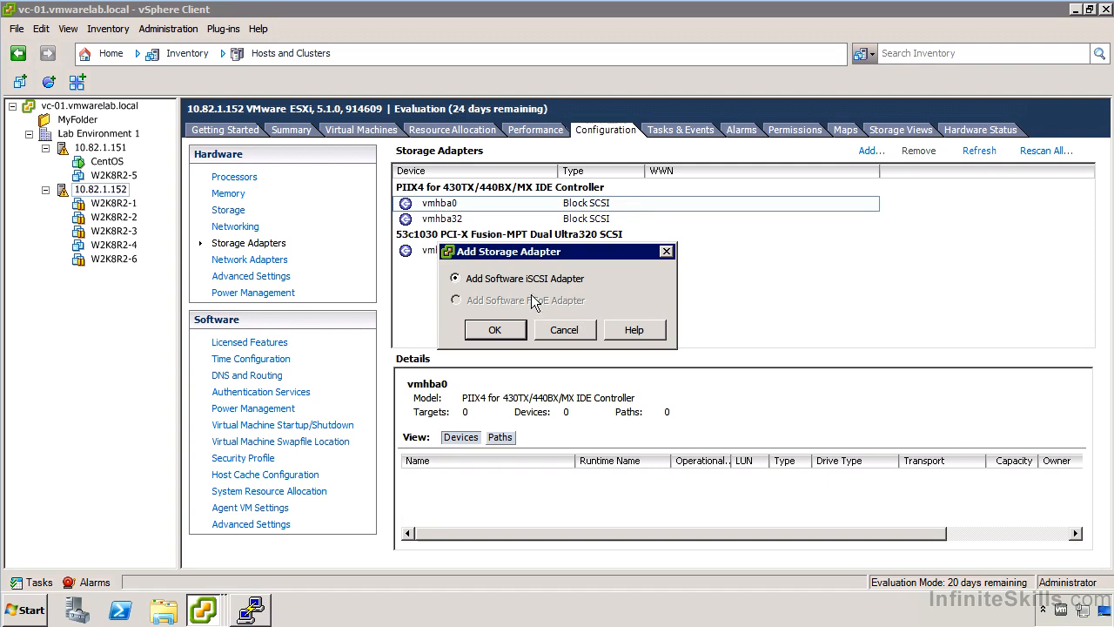
pyautogui.click(494, 329)
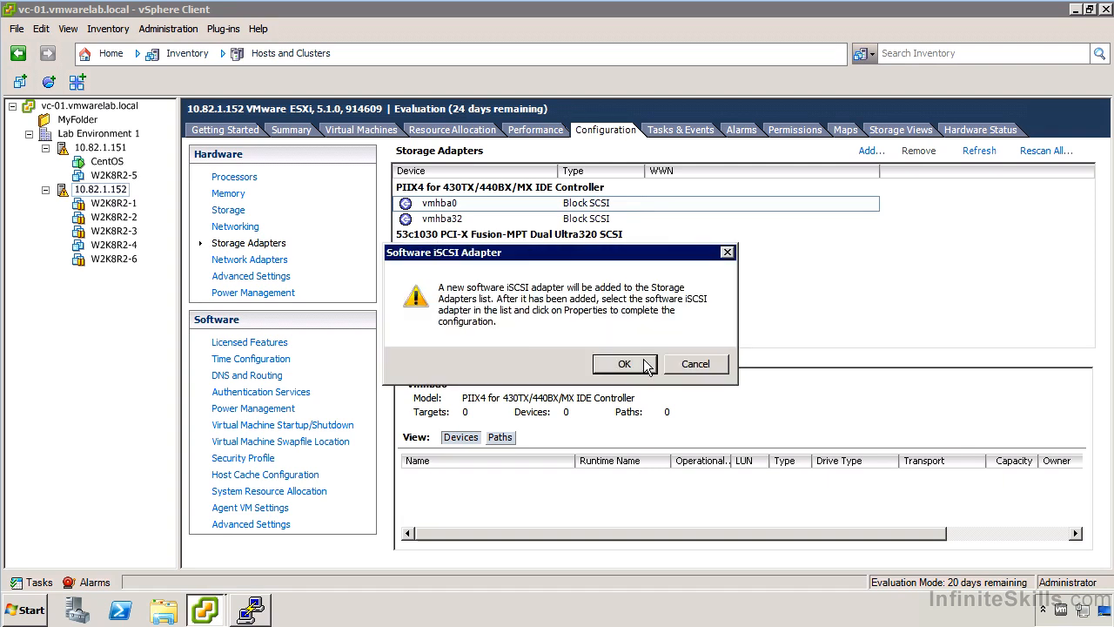
pyautogui.click(623, 363)
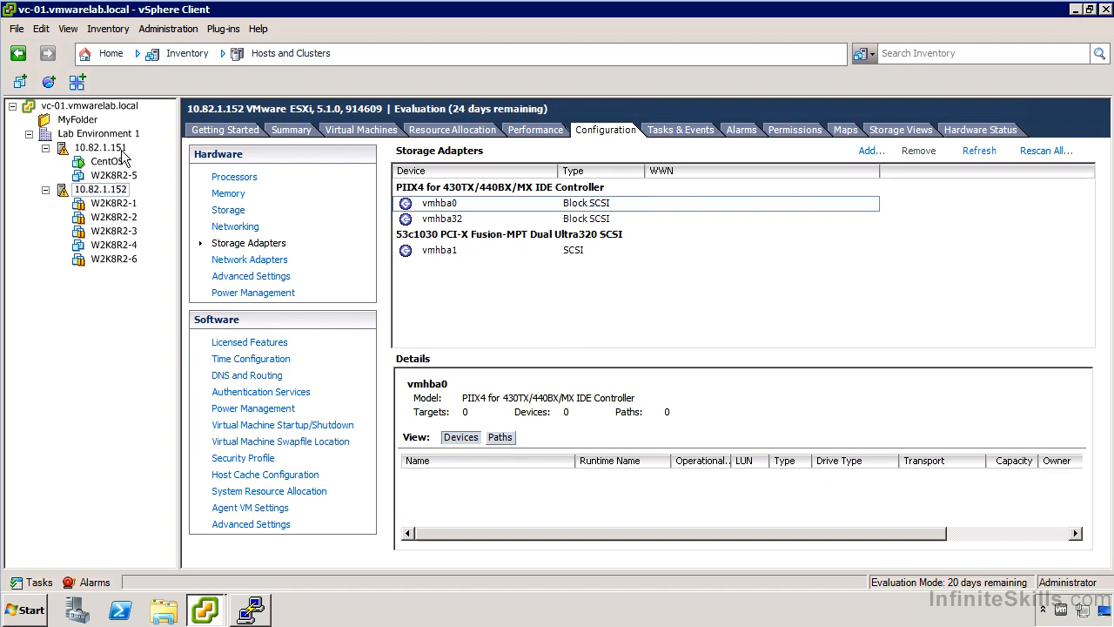
# - Examine the general properties and CHAP credentials options of the iSCSI adapter vmhba33 on host 10.82.1.151
pyautogui.click(115, 150)
pyautogui.click(463, 202)
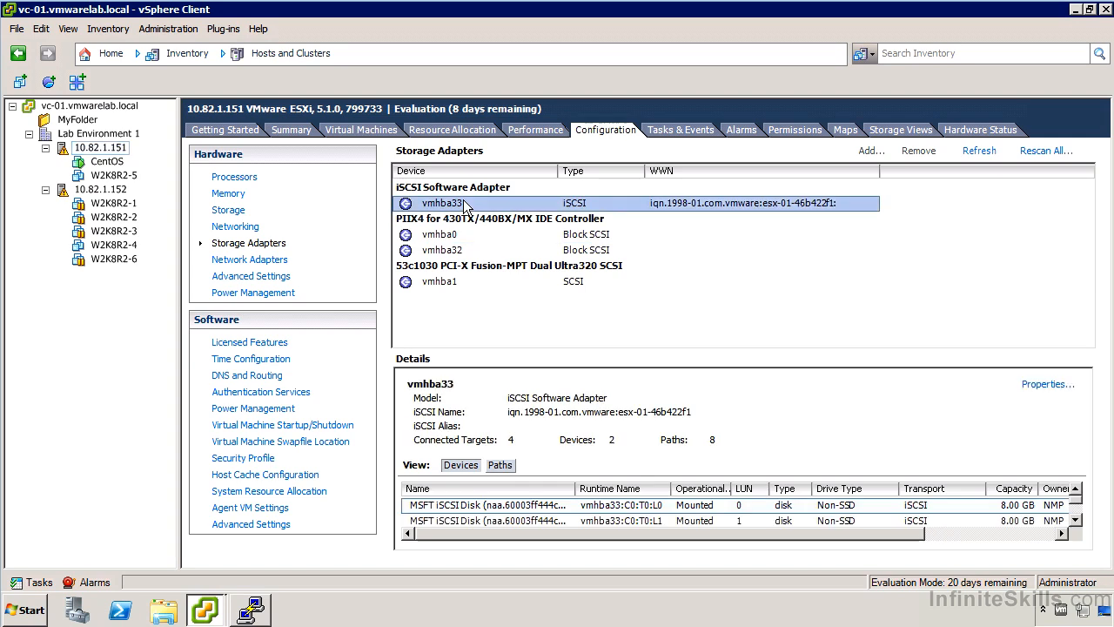
pyautogui.rightClick(441, 208)
pyautogui.click(494, 225)
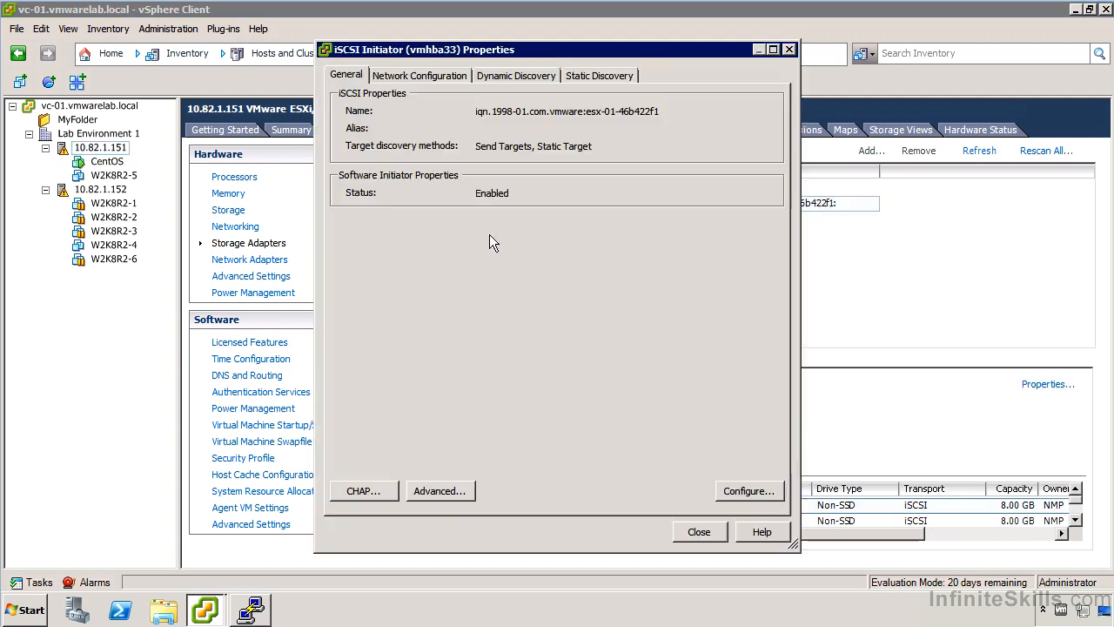
pyautogui.click(354, 491)
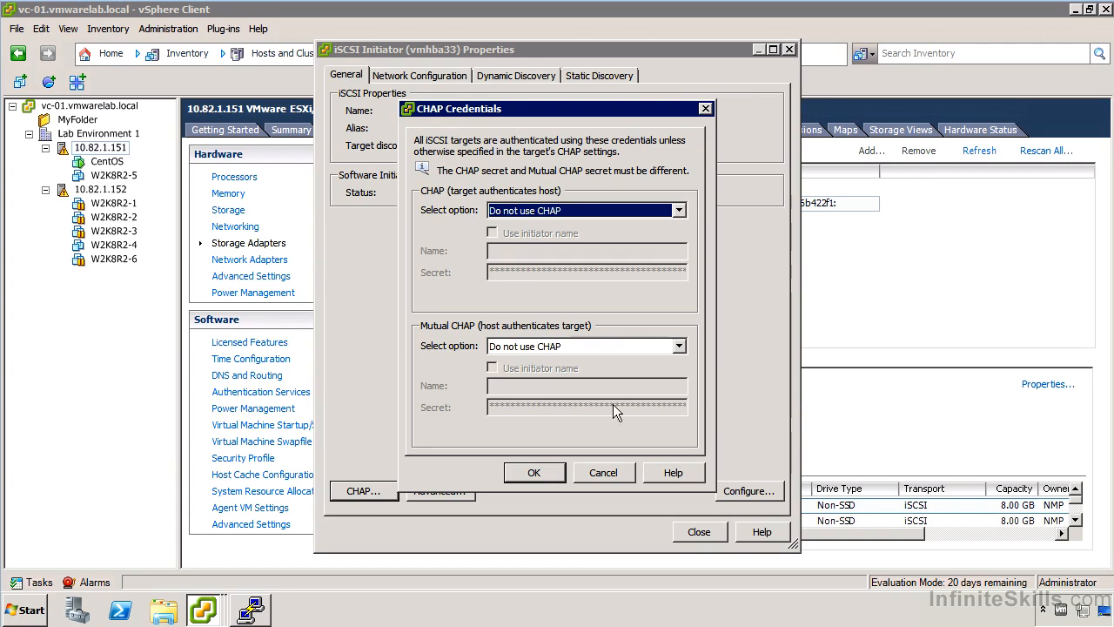
pyautogui.click(620, 472)
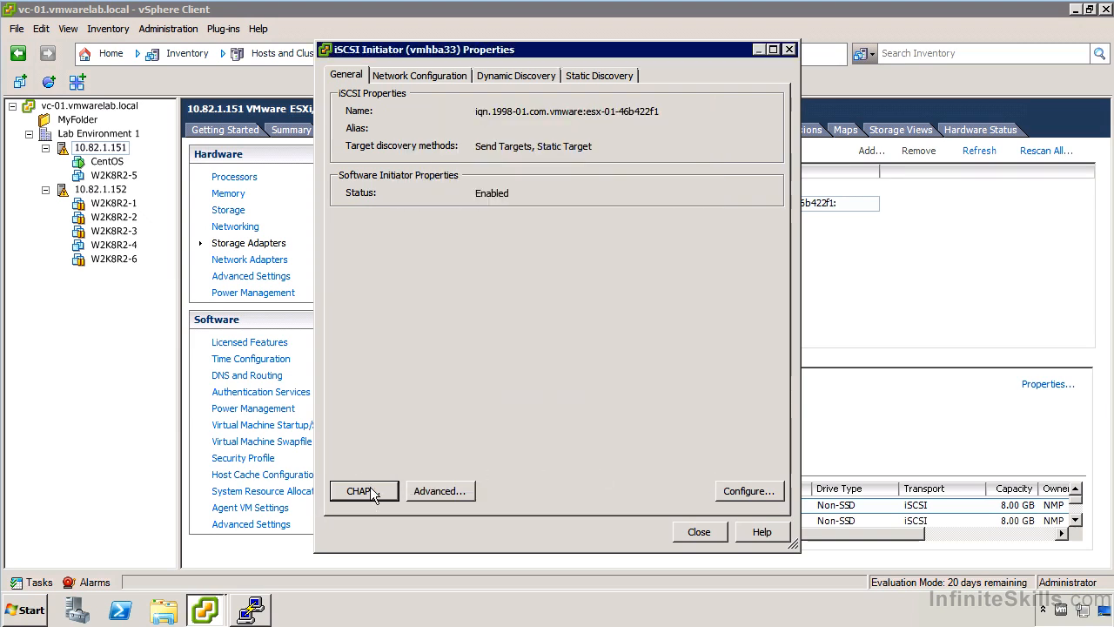
# - Look through the advanced iSCSI settings of vmhba33 without changing them
pyautogui.click(433, 489)
pyautogui.moveTo(786, 147); pyautogui.dragTo(785, 340)
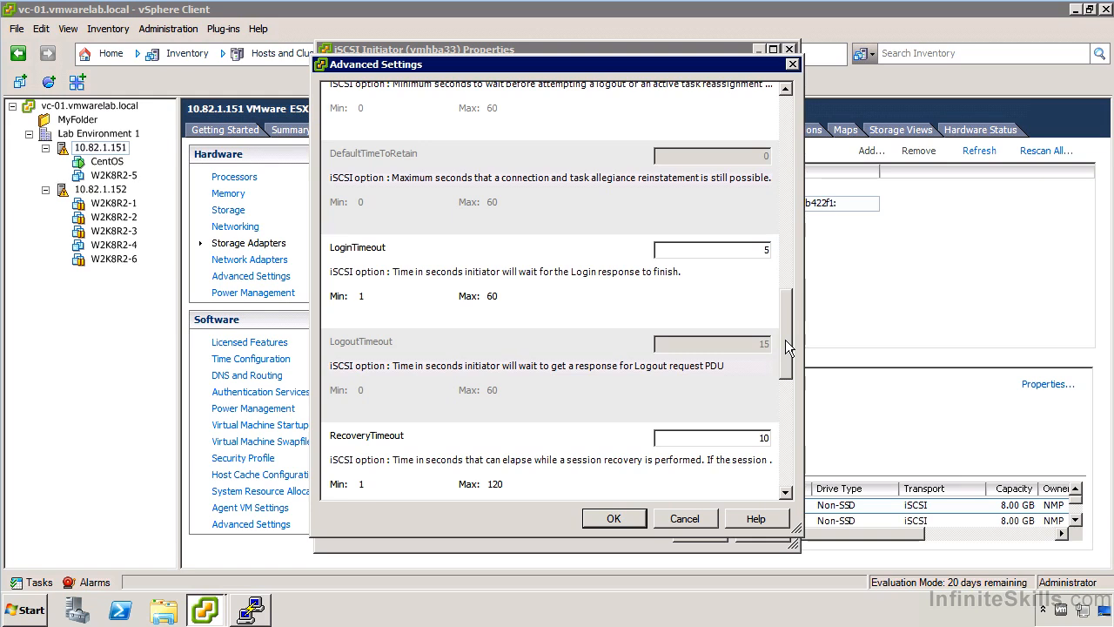
pyautogui.moveTo(785, 344); pyautogui.dragTo(774, 477)
pyautogui.click(684, 522)
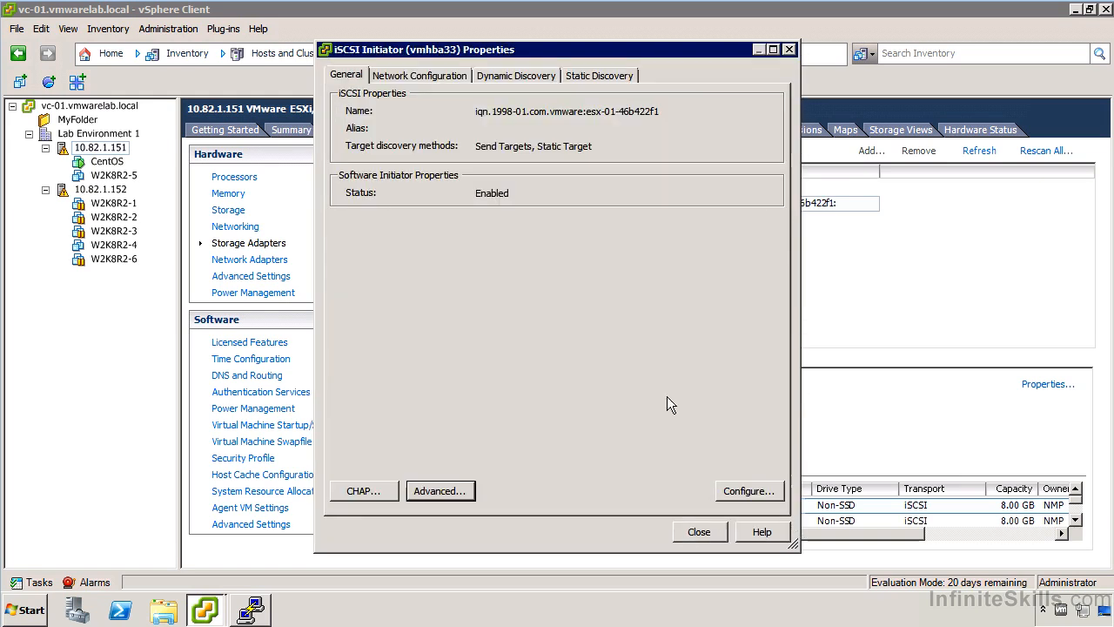
# - Review the VMkernel port bindings of vmhba33 and the network adapters offered for binding
pyautogui.click(403, 74)
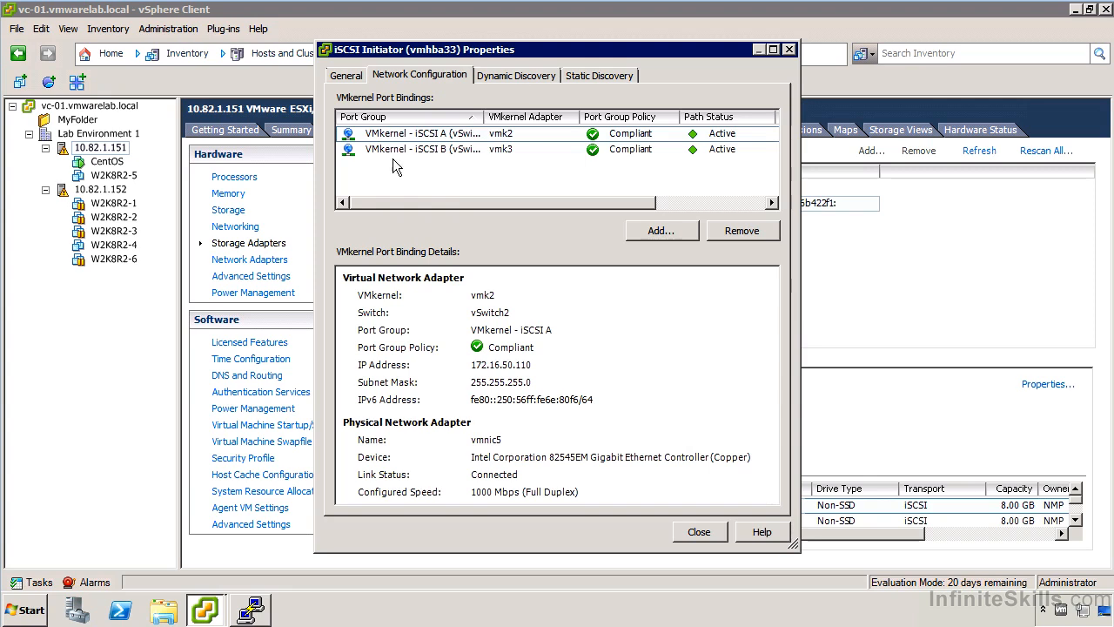
pyautogui.click(654, 229)
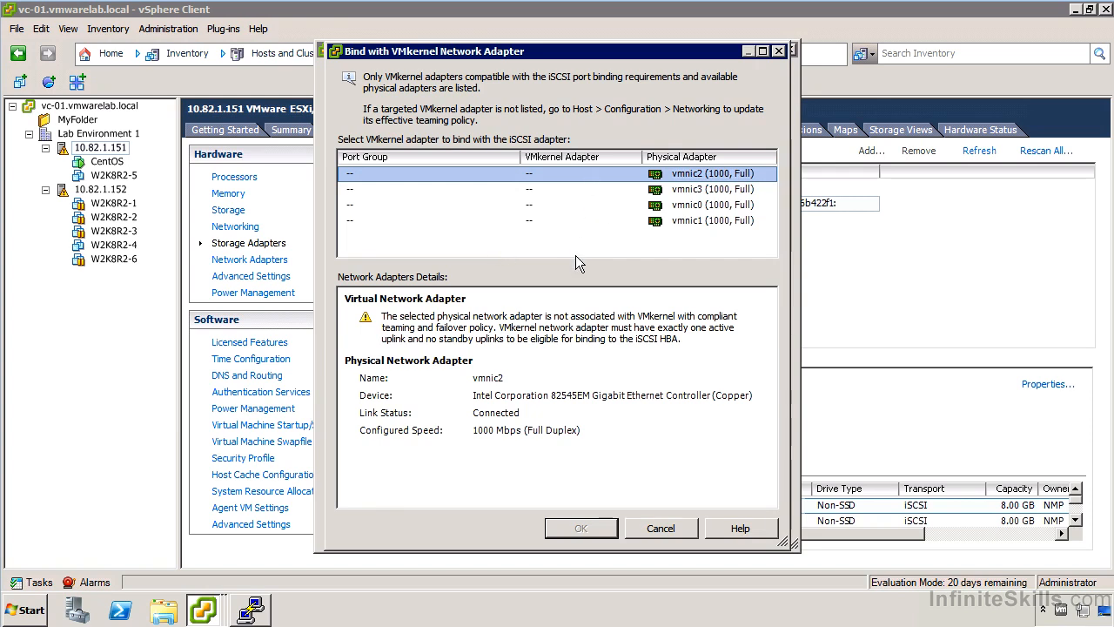
pyautogui.click(662, 525)
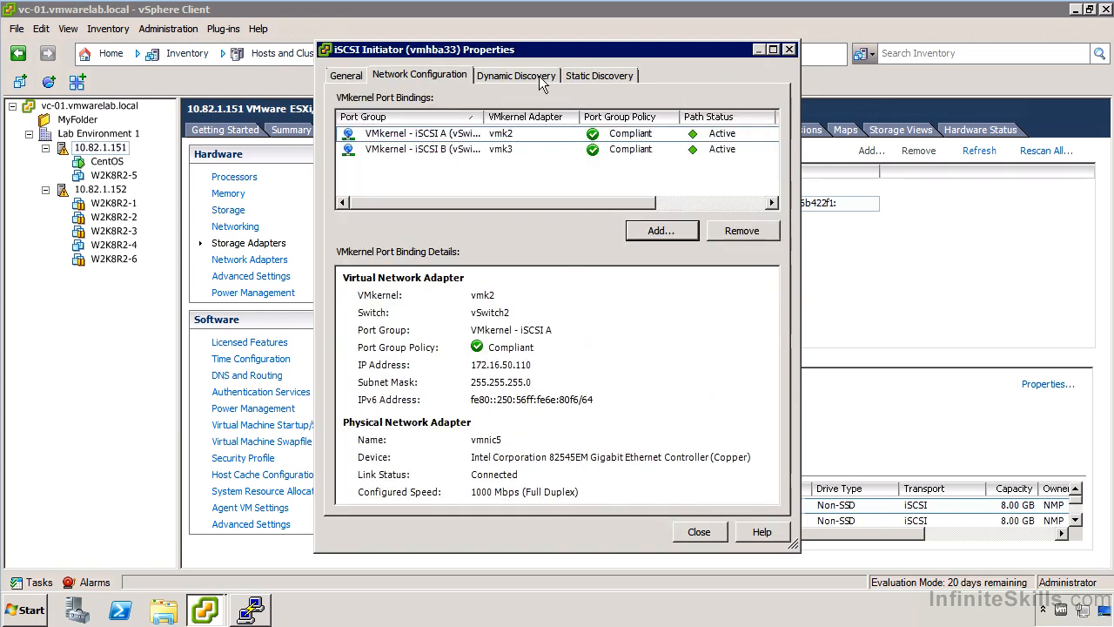
# - View the dynamic discovery targets and the blank Add Send Target Server form, and recheck the VMkernel port bindings
pyautogui.click(487, 80)
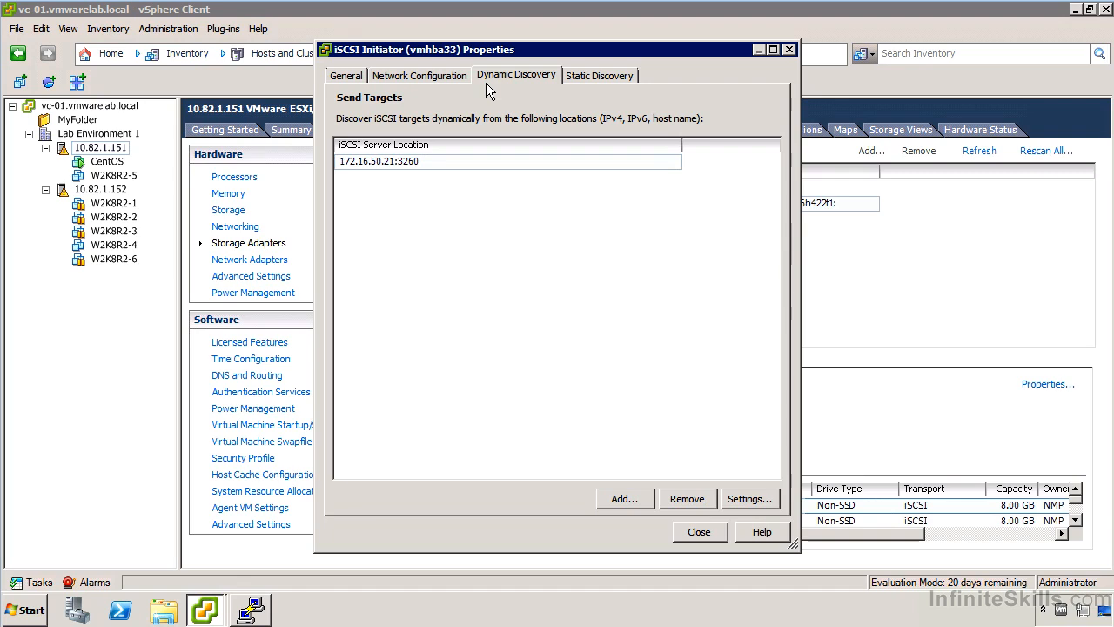
pyautogui.click(622, 499)
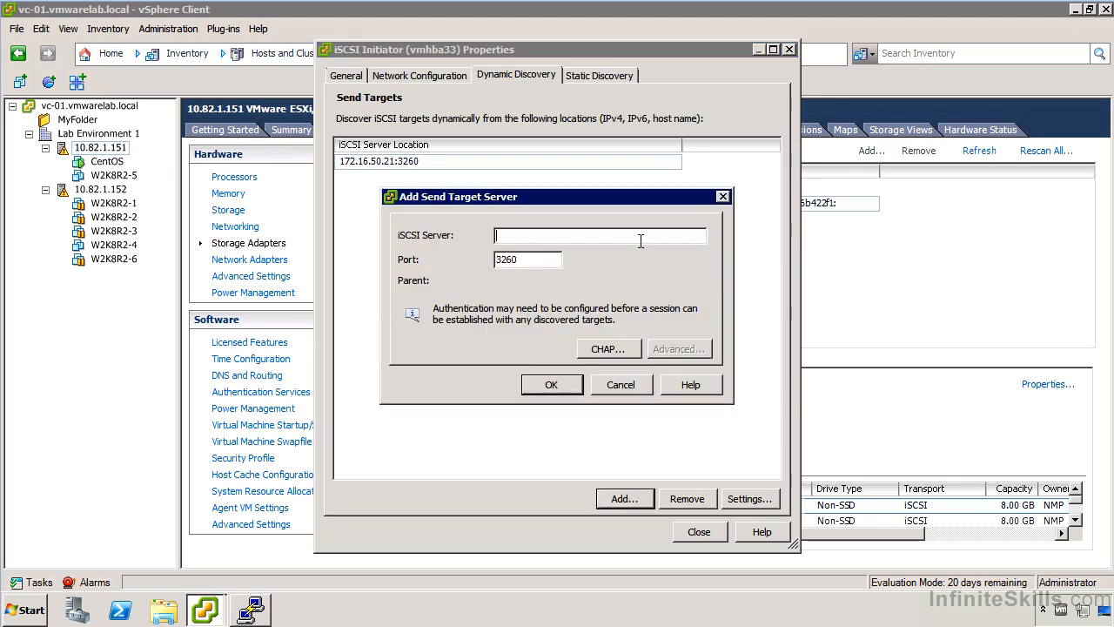
pyautogui.click(637, 390)
pyautogui.click(424, 77)
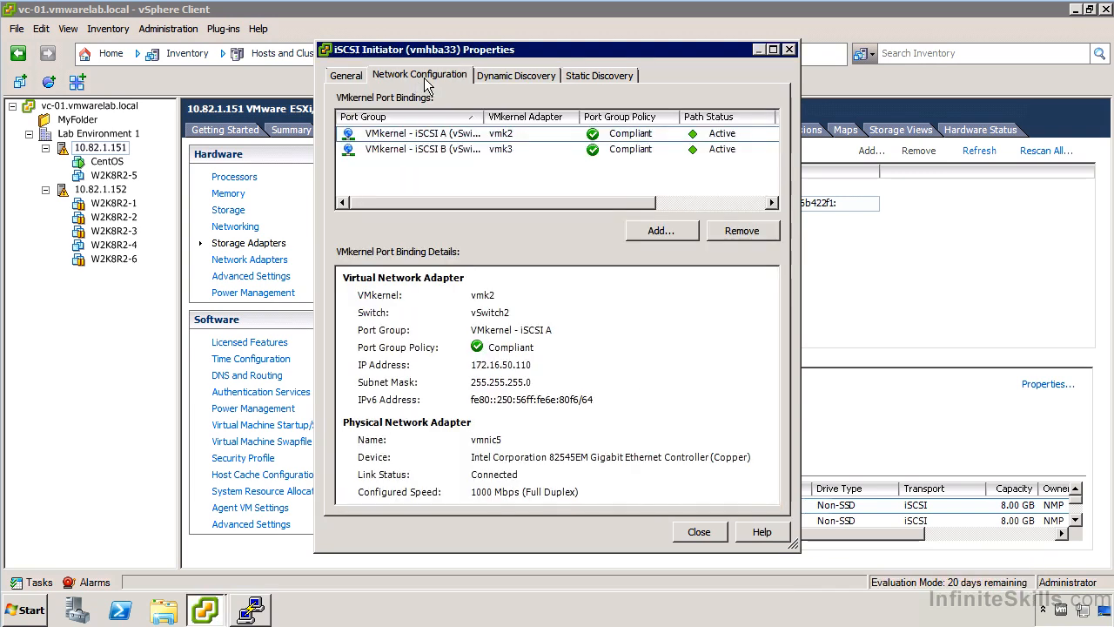
# - Check the CHAP options for a new send target server and the static discovery targets, leaving the initiator properties unchanged
pyautogui.click(490, 74)
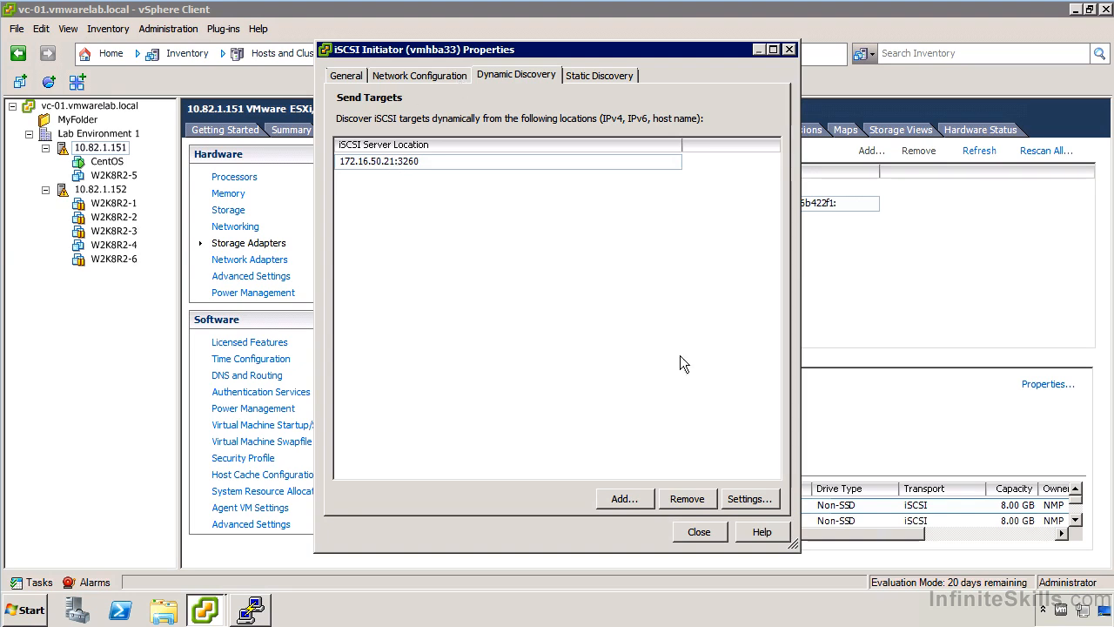
pyautogui.click(624, 499)
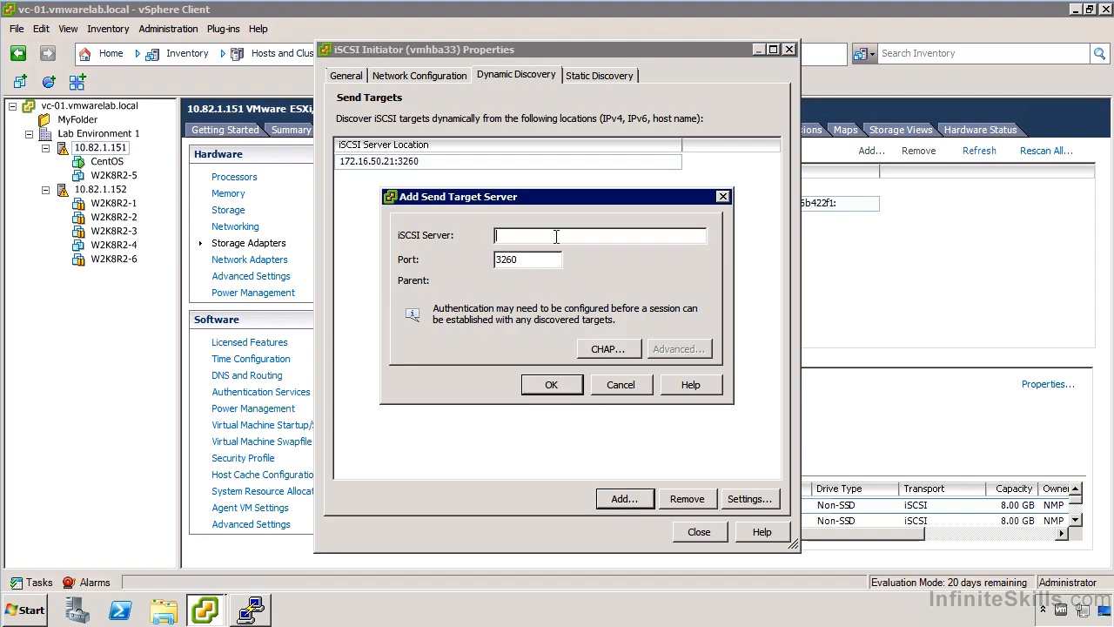
pyautogui.click(603, 351)
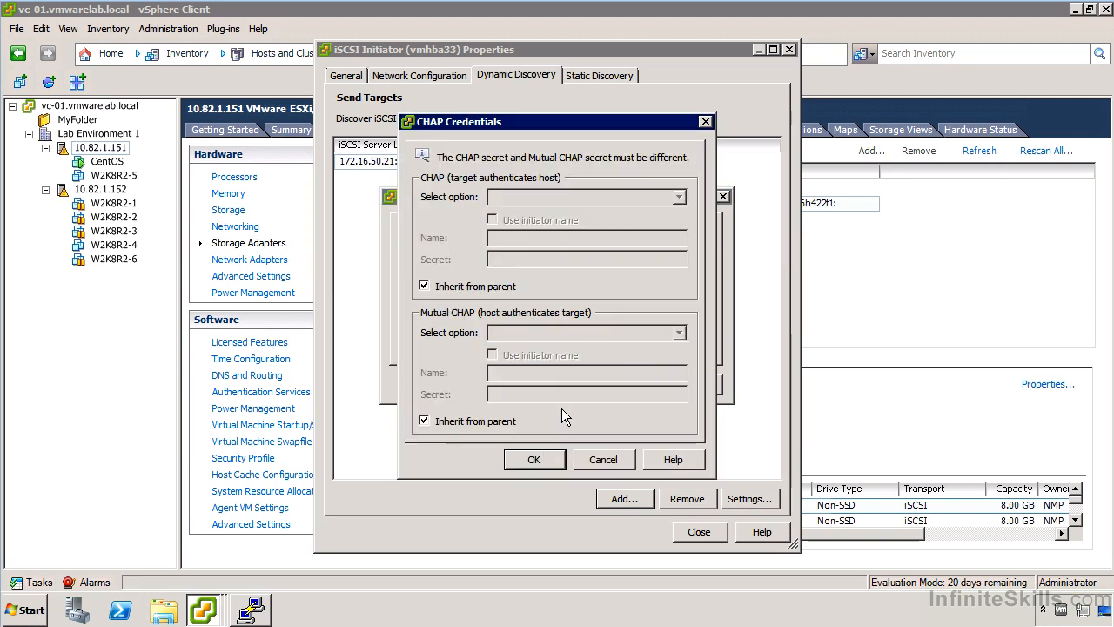
pyautogui.click(602, 459)
pyautogui.click(624, 382)
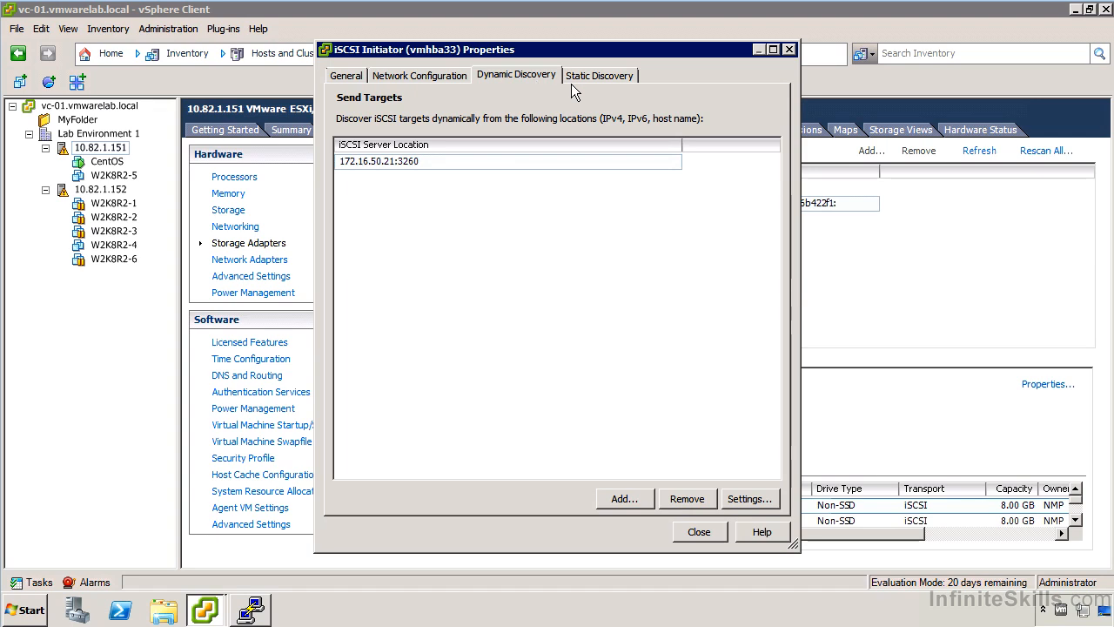
pyautogui.click(609, 79)
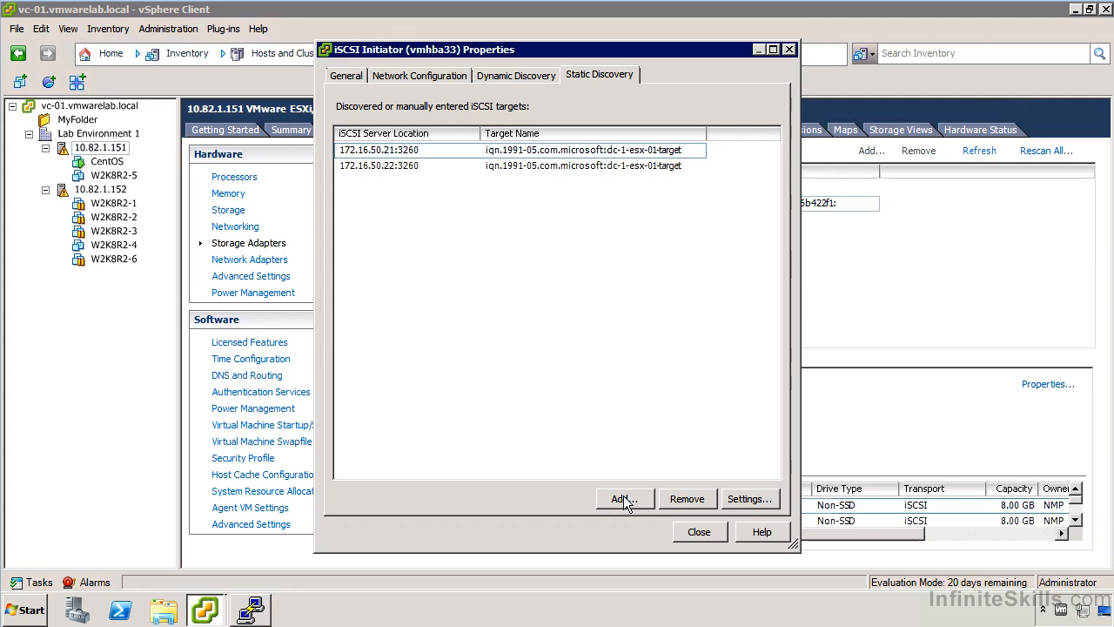
pyautogui.click(699, 533)
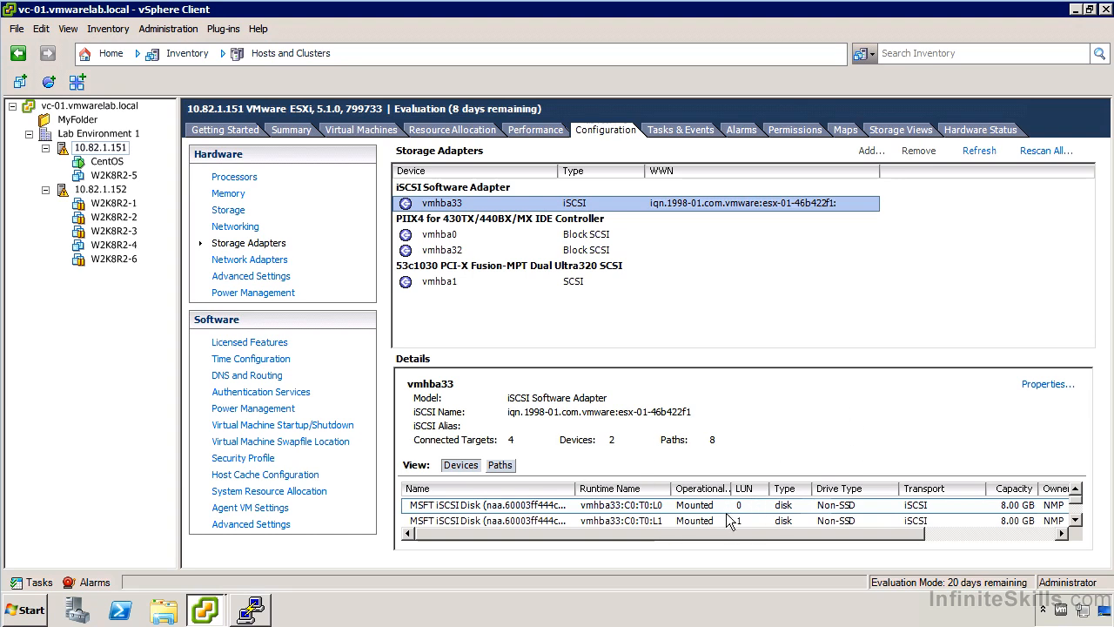
# - Examine the iSCSI disks connected through vmhba33 and the full list of paths with their status
pyautogui.click(549, 509)
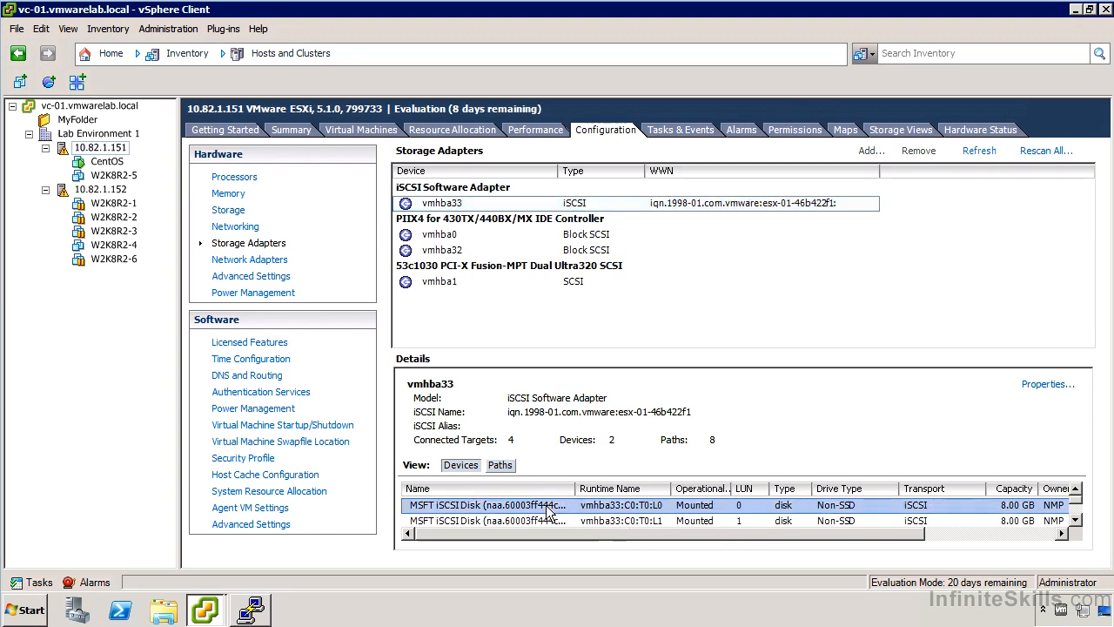
pyautogui.click(1074, 519)
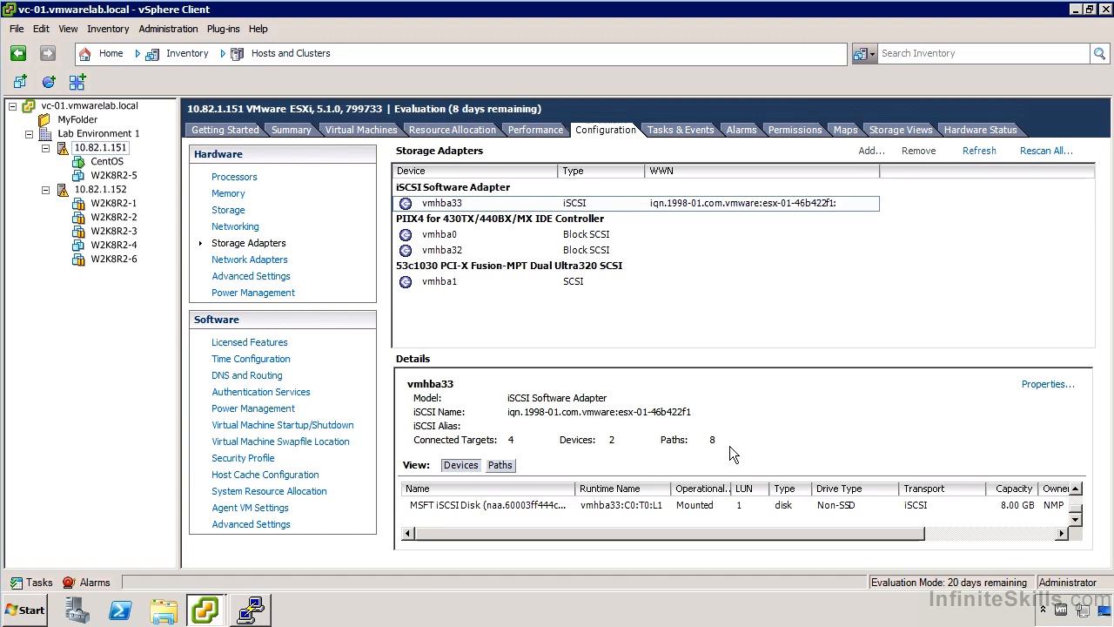
pyautogui.click(501, 467)
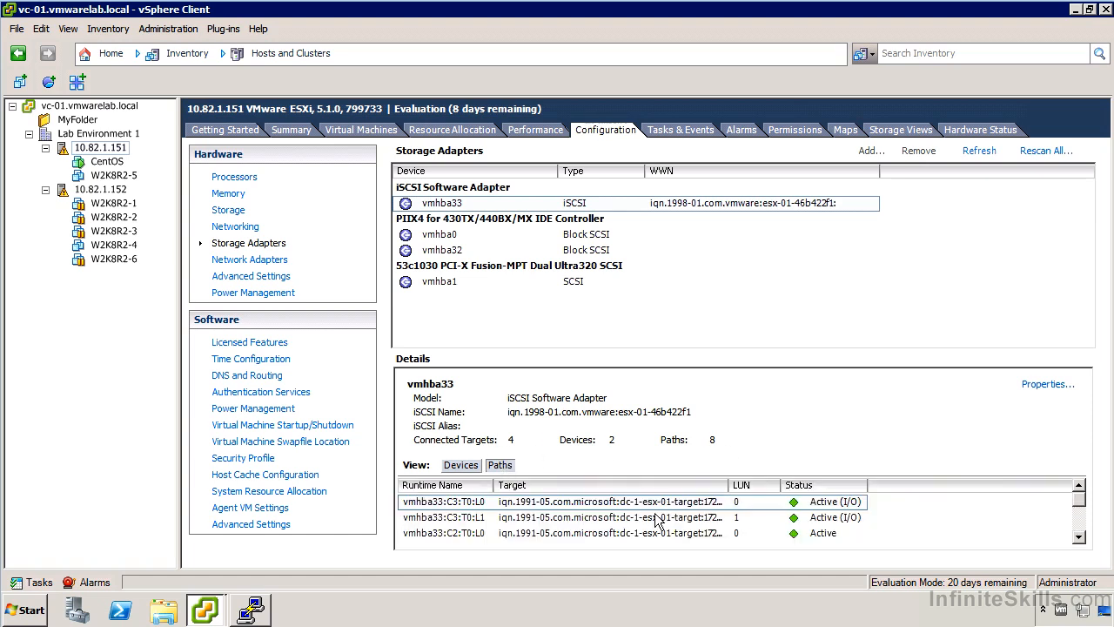
pyautogui.click(1079, 537)
pyautogui.click(1079, 537)
pyautogui.click(1079, 537)
pyautogui.click(1079, 537)
pyautogui.click(1079, 537)
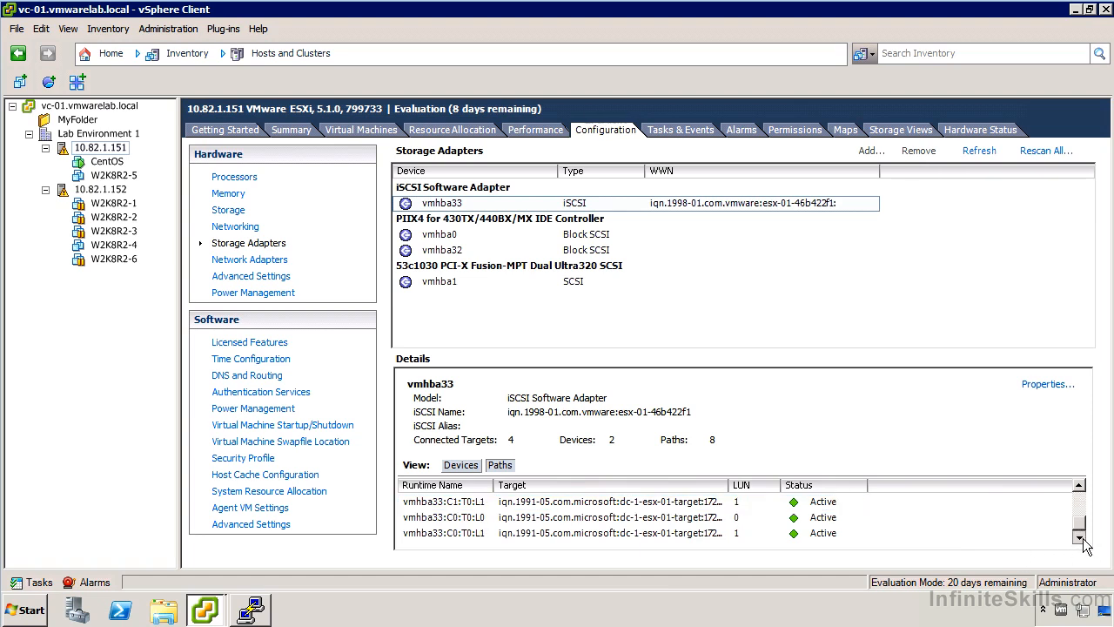
pyautogui.moveTo(1079, 523); pyautogui.dragTo(1079, 496)
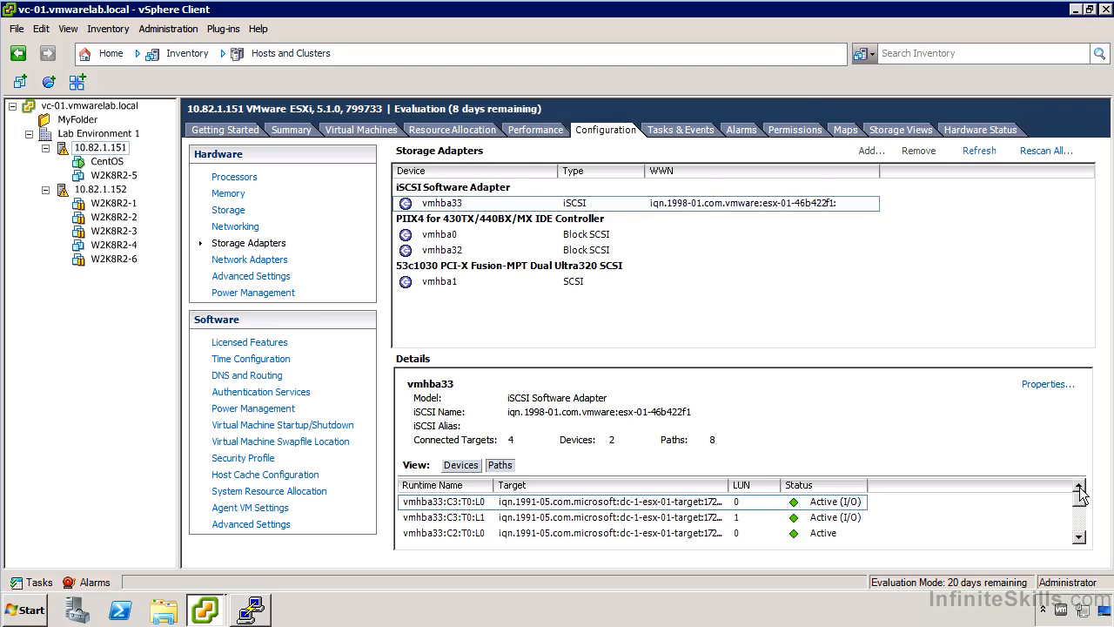